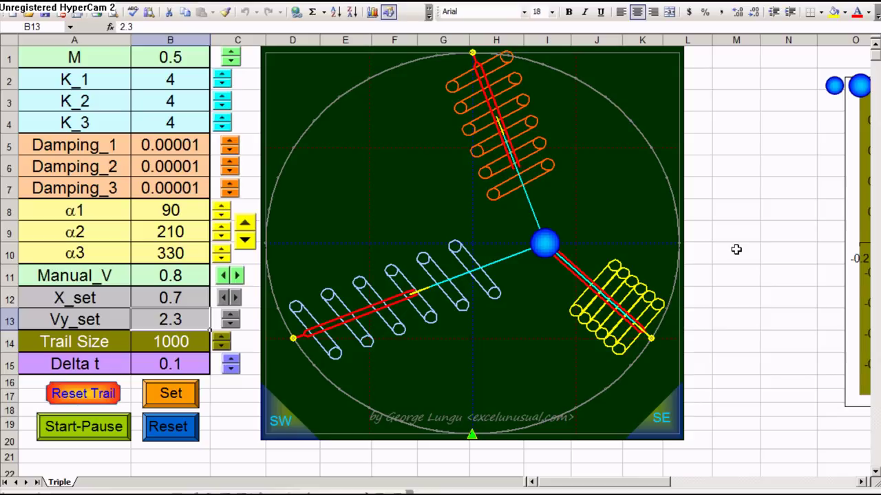
Step: Scroll down past the parameters to the force, velocity, position and time calculation rows
scroll(736, 249, "down", 1)
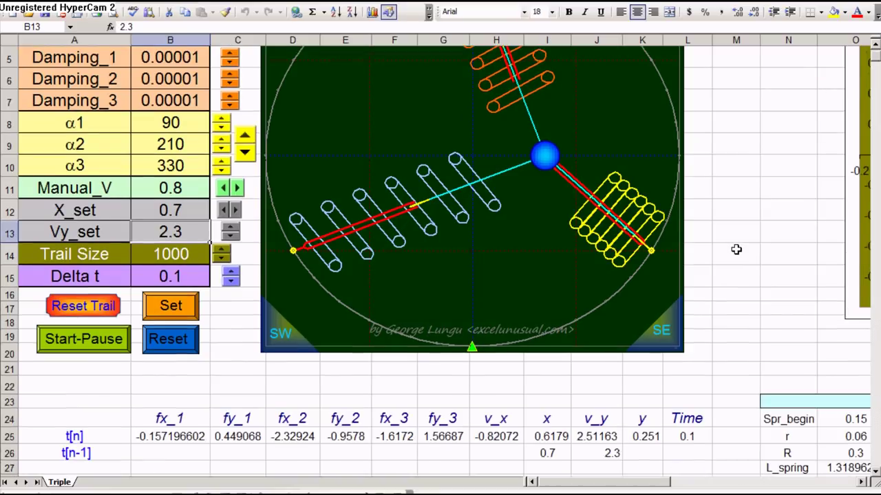
left_click(157, 436)
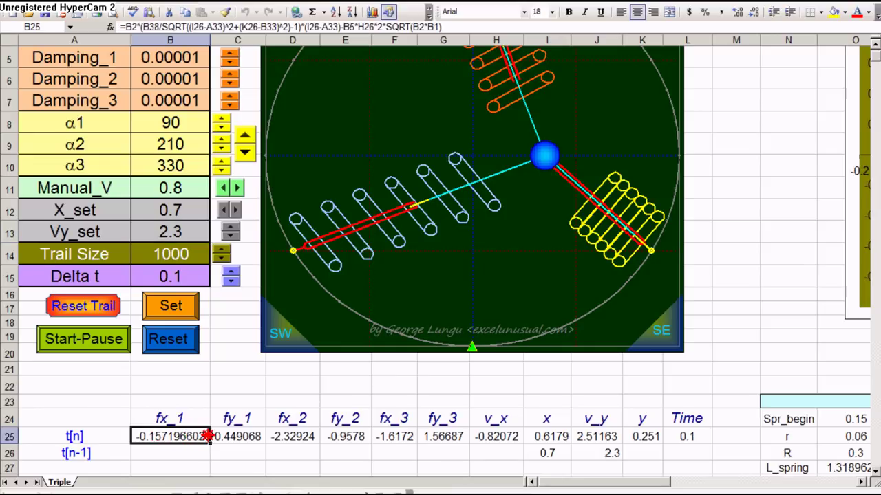
left_click_drag(206, 437, 637, 439)
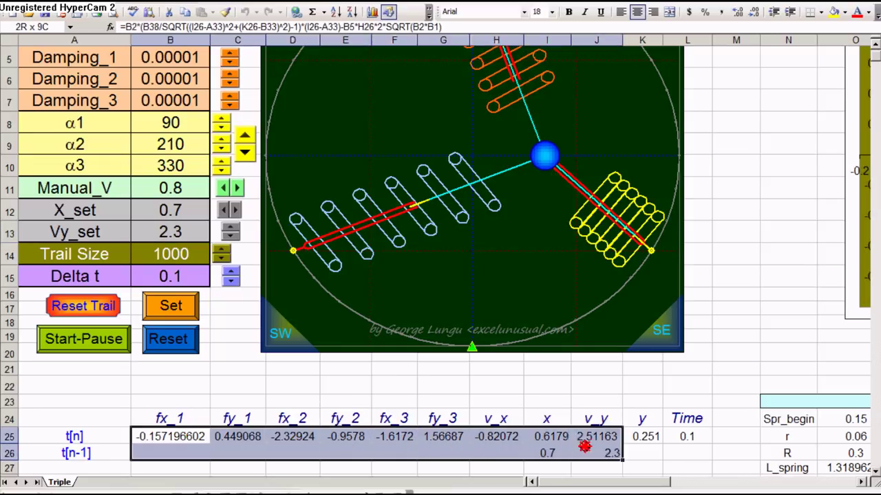
left_click_drag(638, 439, 638, 440)
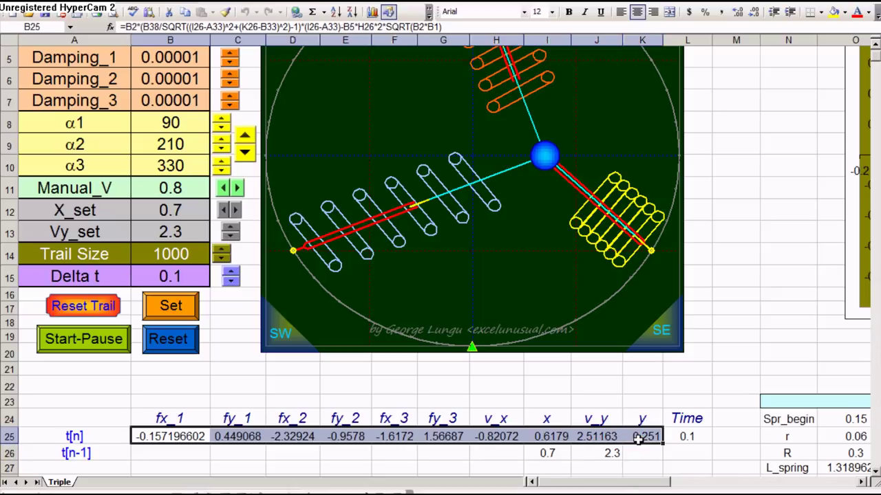
left_click(583, 436)
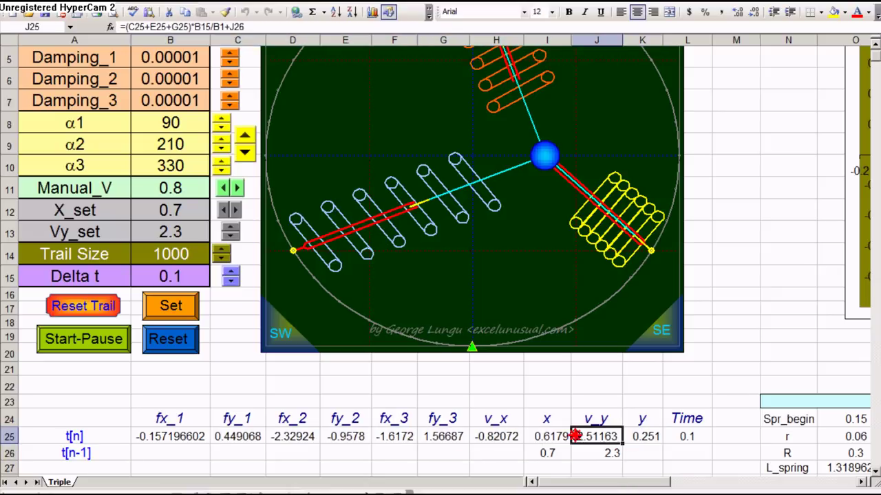
left_click(632, 436)
left_click(596, 439)
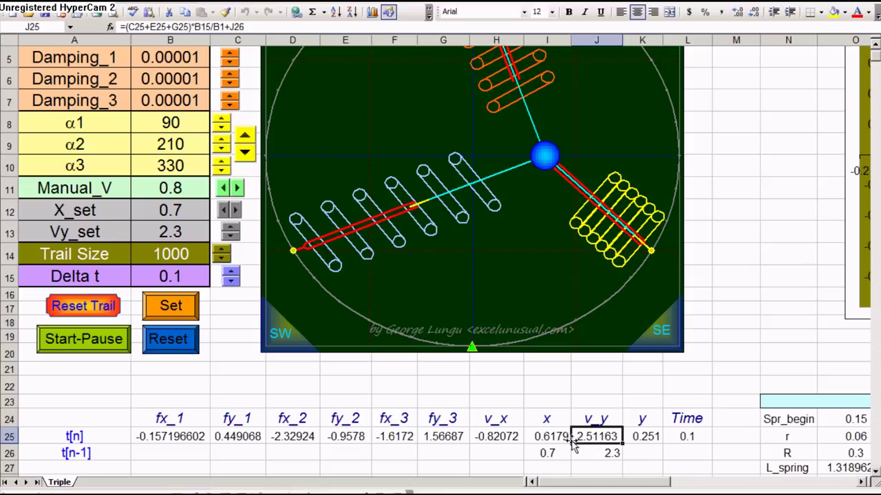
left_click(538, 439)
left_click(474, 439)
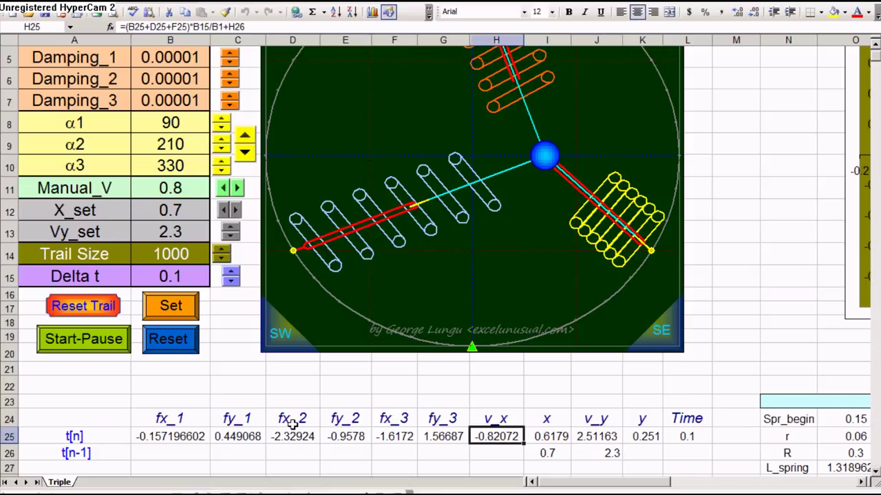
scroll(292, 424, "down", 1)
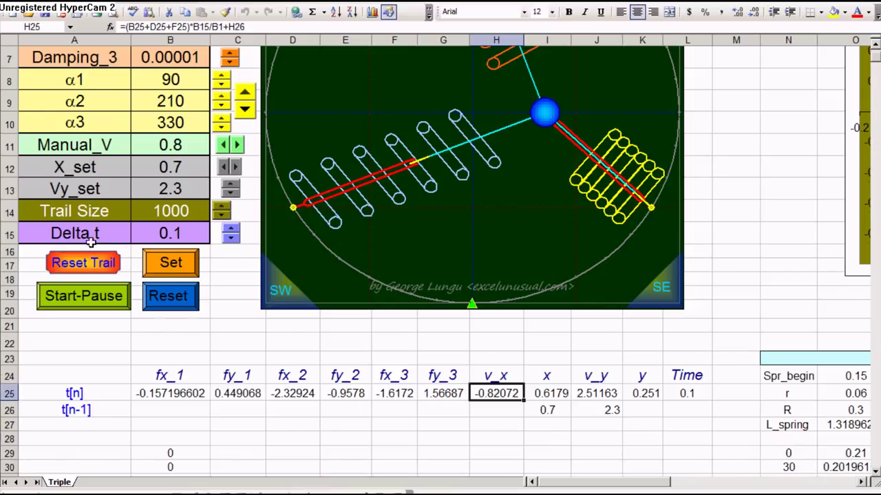
left_click(99, 293)
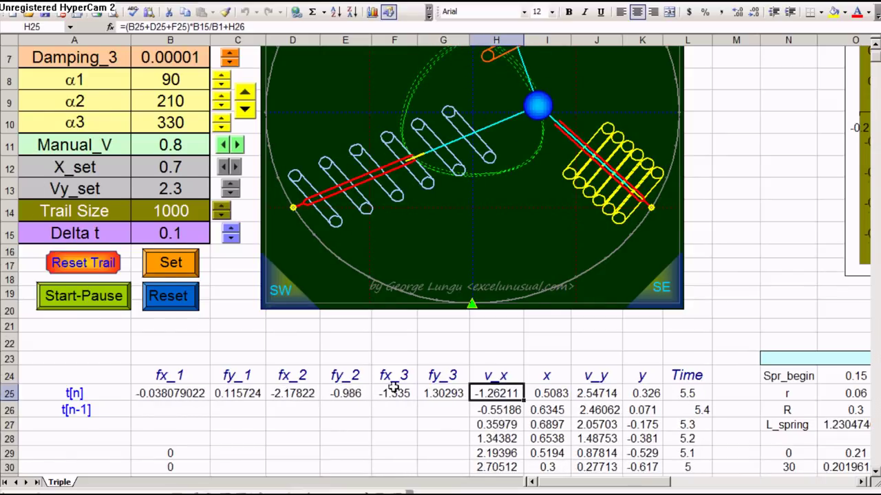
Step: Review the earlier simulation steps in H26:K41 and the Time formula in L25
scroll(612, 448, "down", 2)
left_click_drag(503, 322, 652, 418)
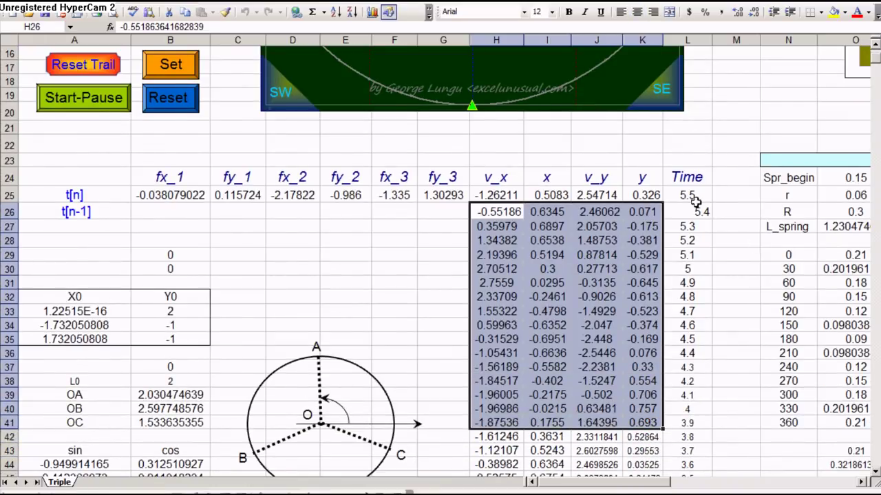
left_click(692, 196)
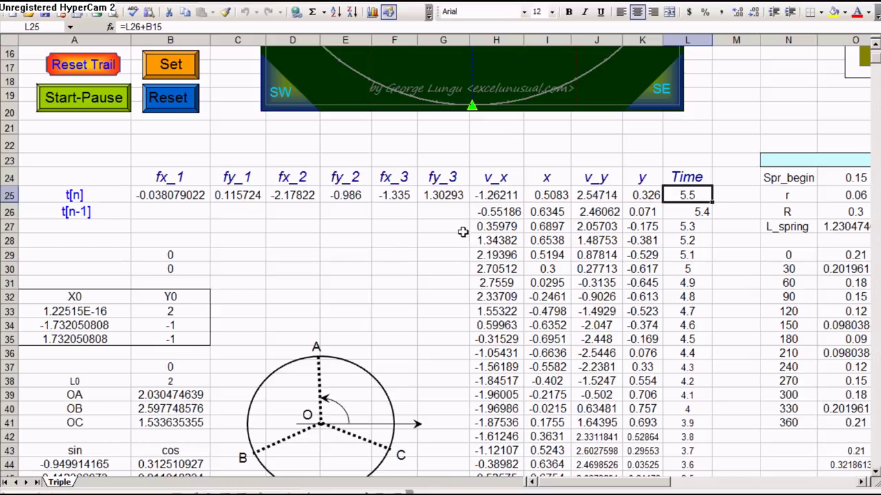
scroll(351, 264, "down", 3)
scroll(350, 264, "up", 6)
scroll(350, 265, "up", 2)
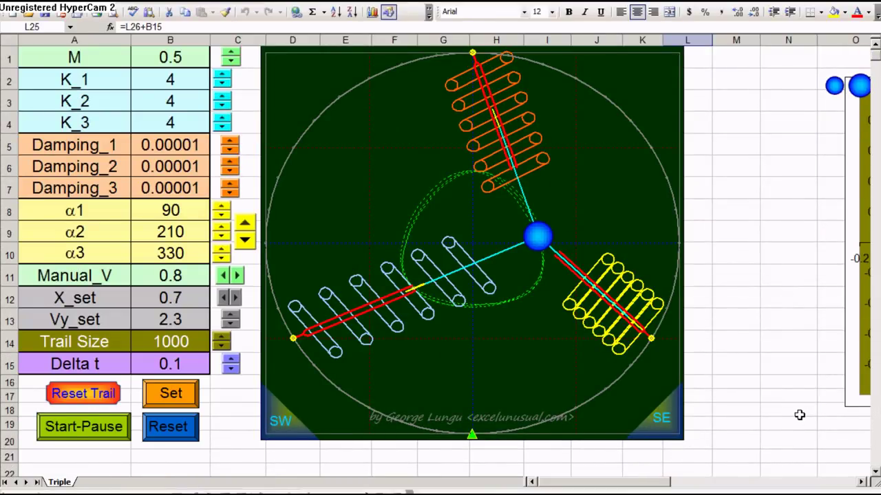
scroll(800, 415, "down", 1)
scroll(791, 419, "down", 1)
scroll(770, 433, "down", 1)
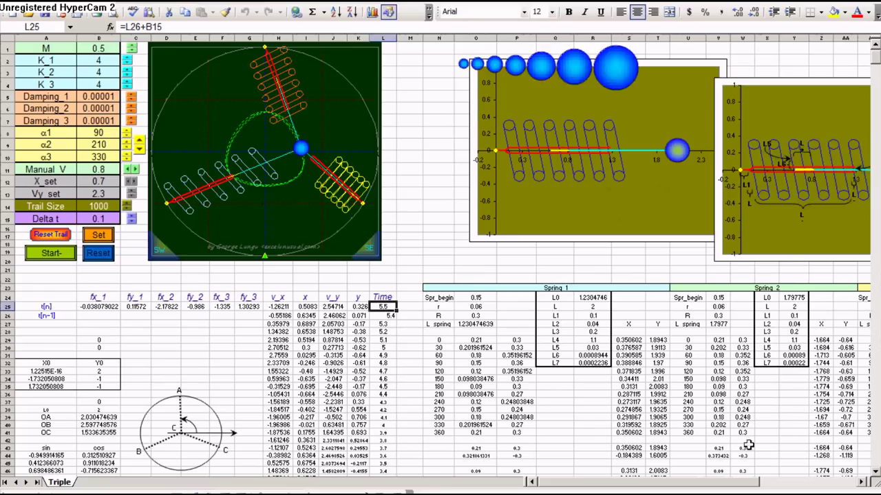
left_click_drag(712, 486, 755, 486)
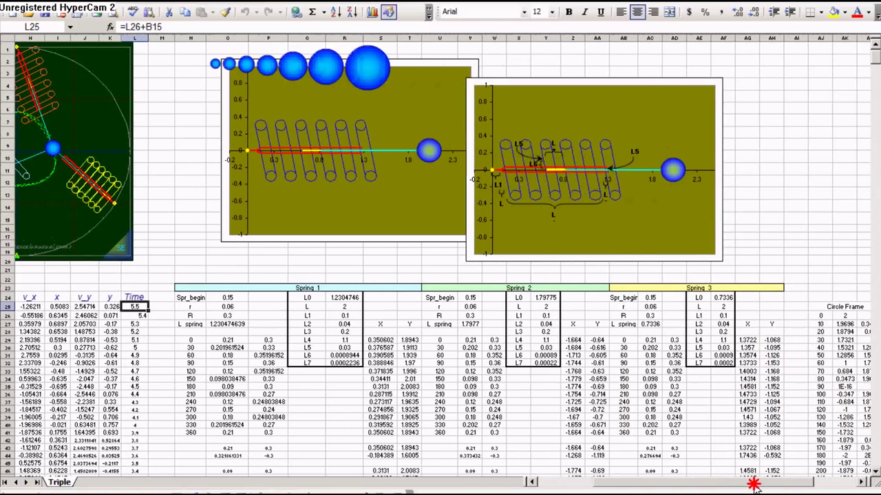
scroll(657, 215, "down", 1)
scroll(640, 203, "down", 2)
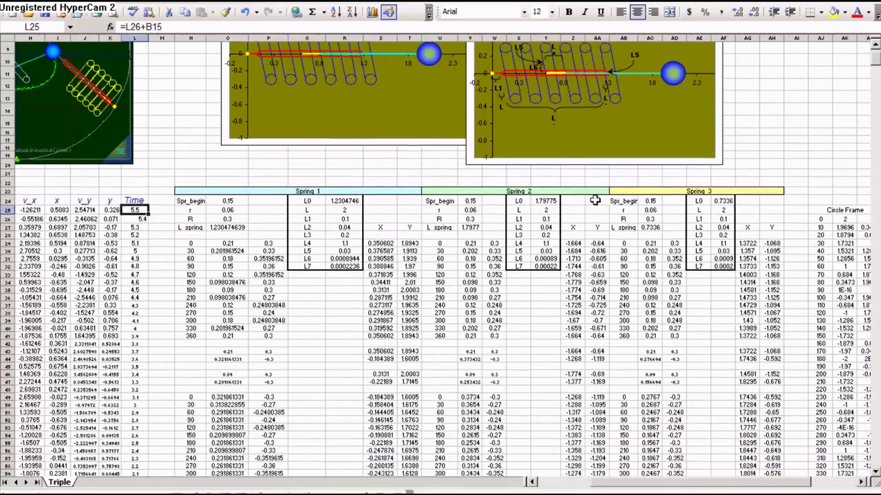
scroll(619, 193, "down", 3)
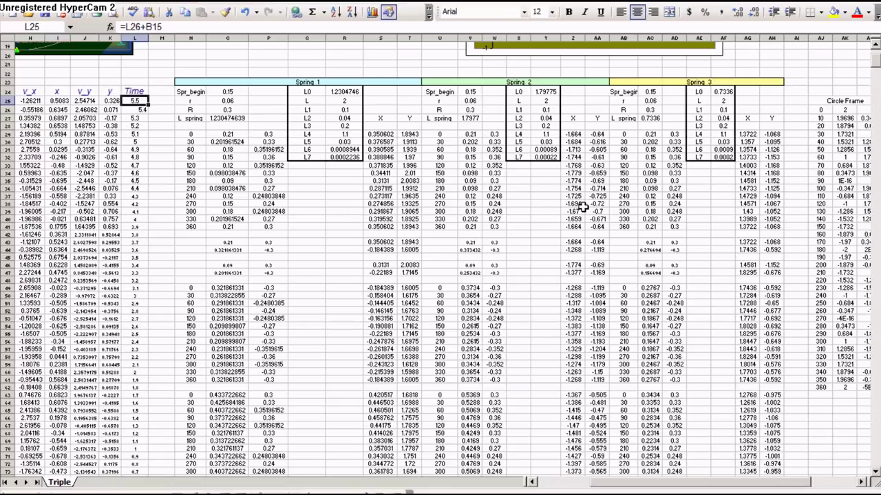
scroll(438, 168, "up", 6)
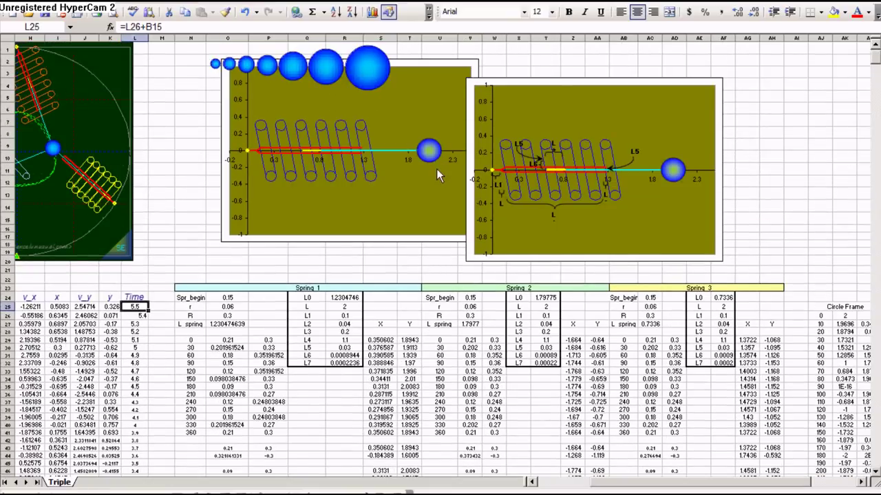
left_click_drag(718, 487, 639, 484)
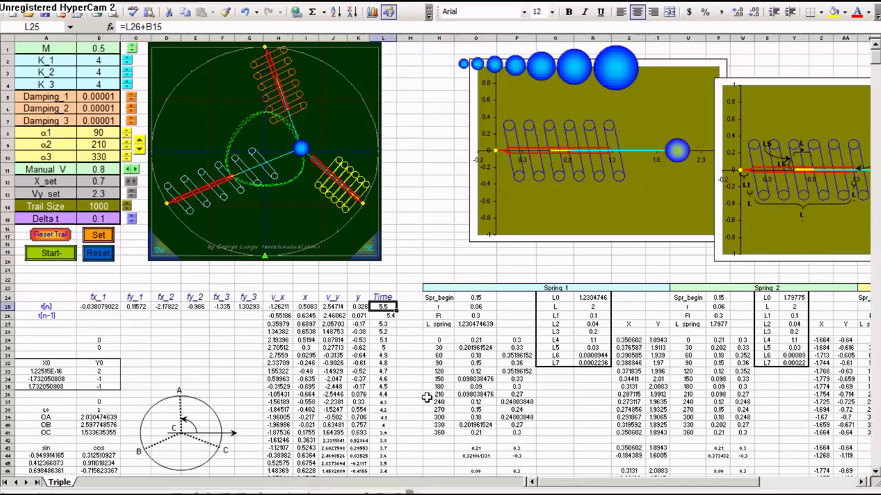
scroll(445, 282, "up", 2)
scroll(445, 282, "up", 3)
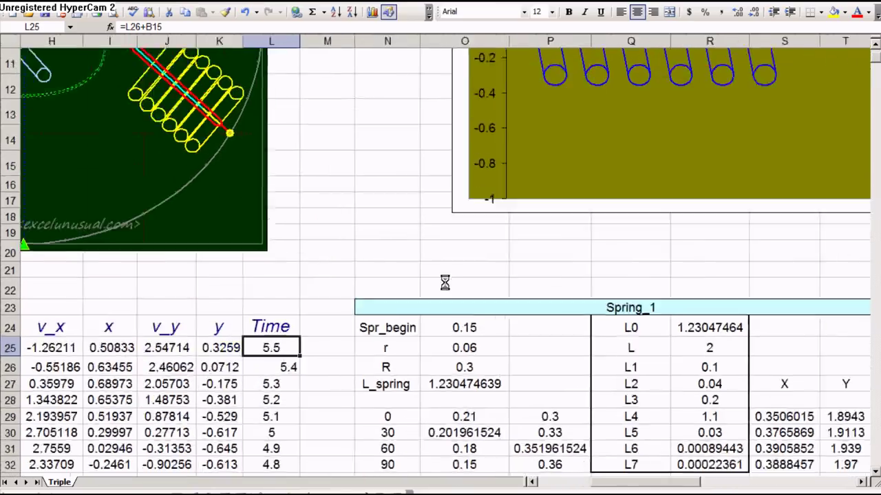
left_click_drag(637, 483, 568, 484)
scroll(557, 402, "up", 3)
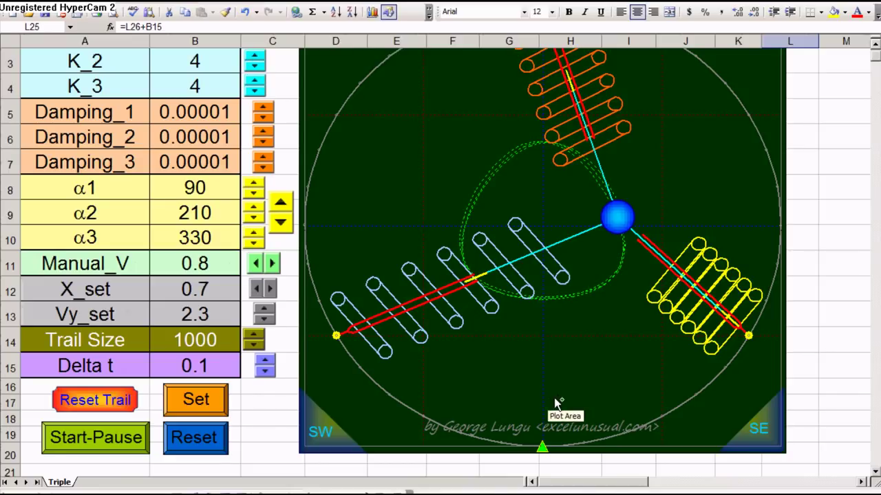
scroll(554, 397, "down", 1)
scroll(448, 356, "up", 1)
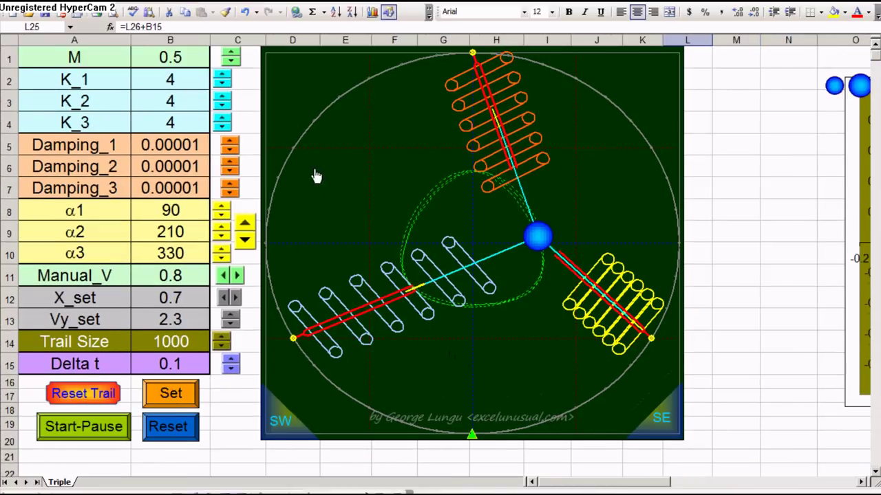
left_click(231, 55)
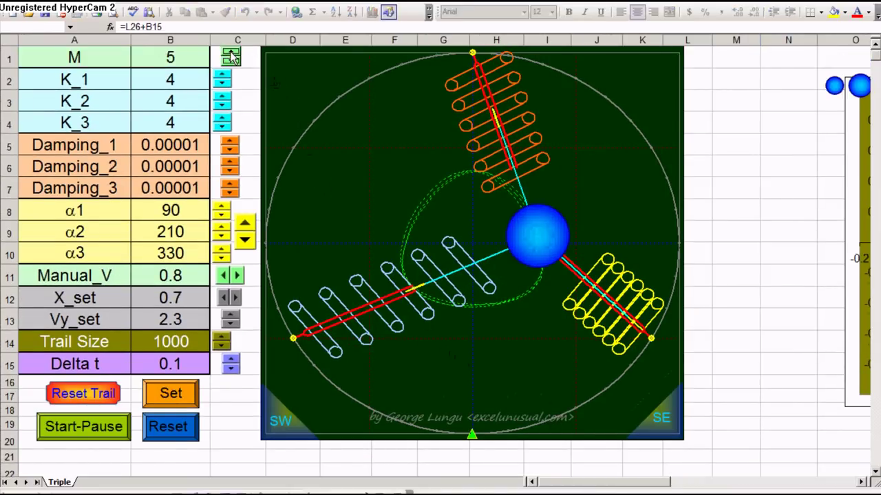
left_click(231, 60)
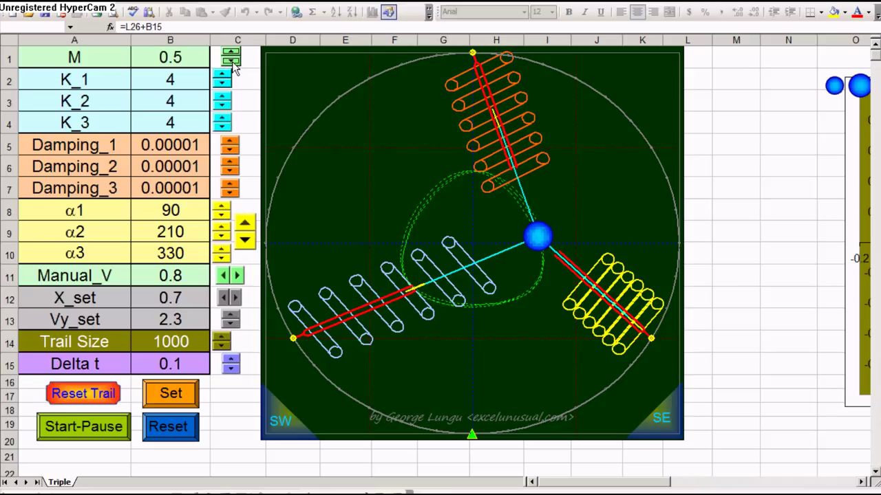
left_click(224, 78)
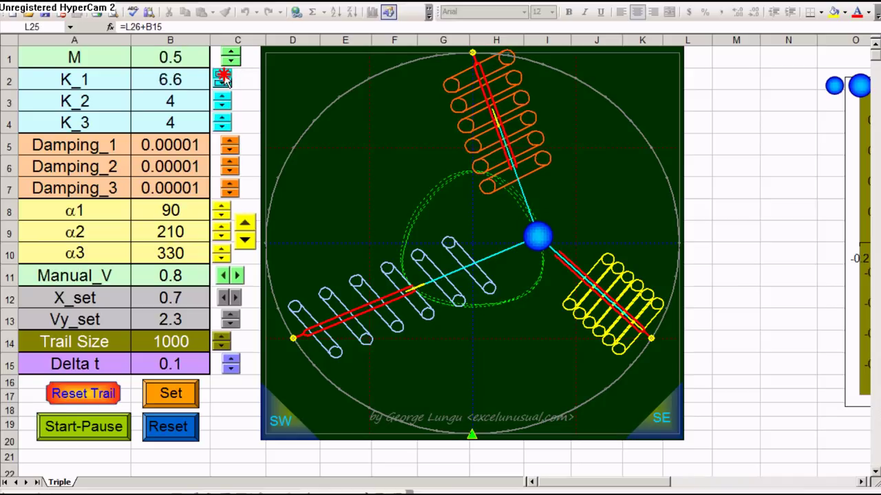
left_click(223, 84)
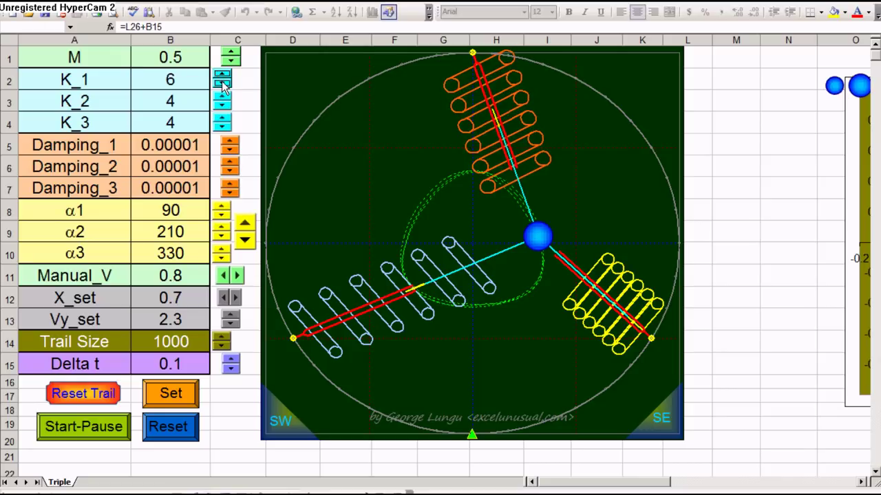
left_click(223, 84)
left_click(222, 84)
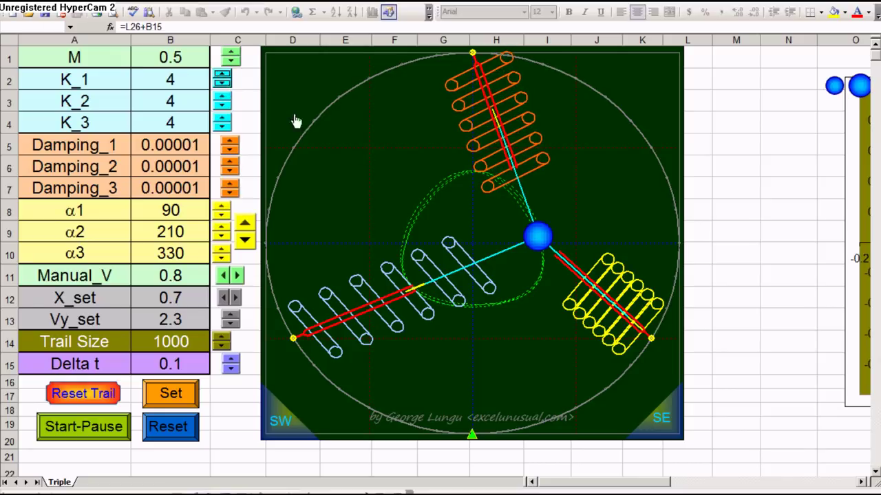
left_click(225, 140)
left_click(225, 151)
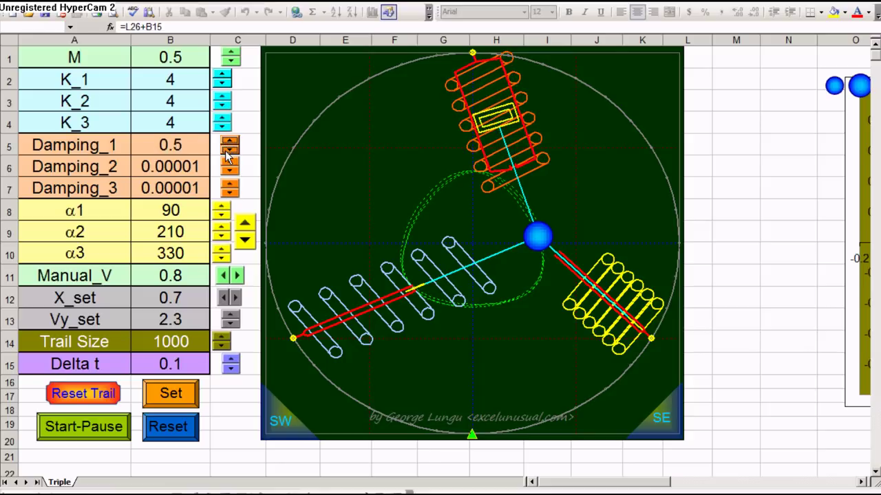
left_click(227, 154)
left_click(228, 154)
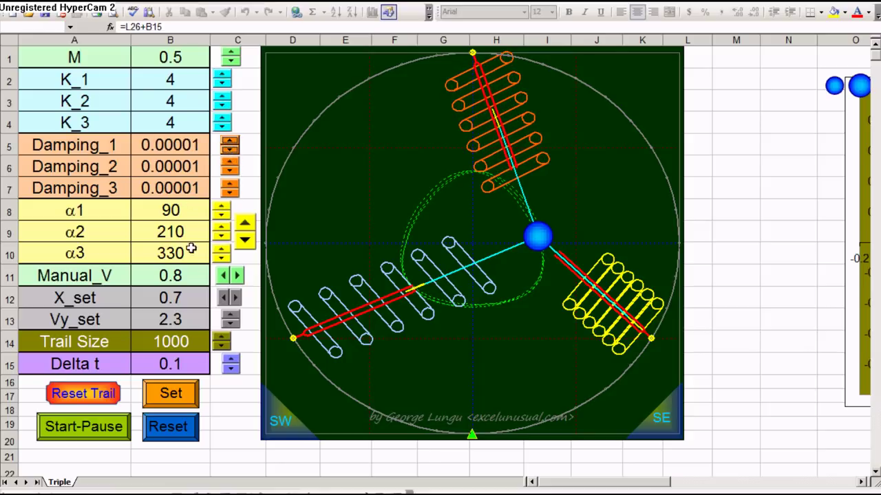
left_click(221, 207)
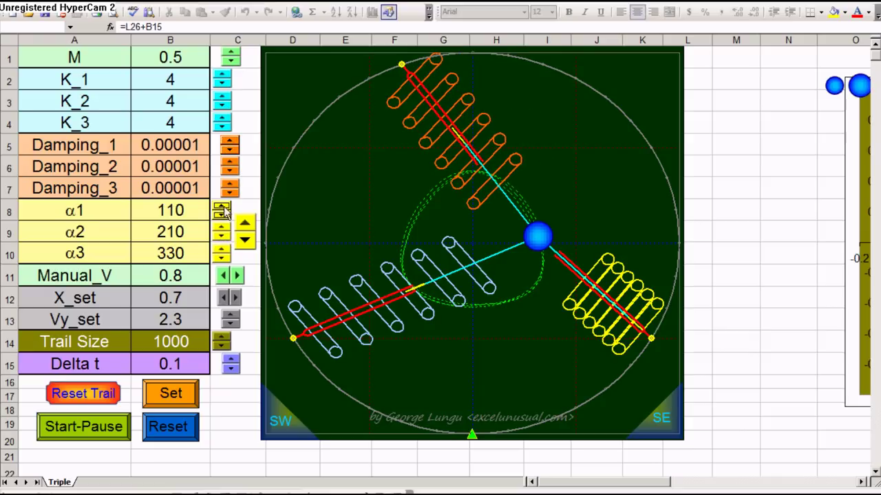
left_click(221, 215)
left_click(221, 215)
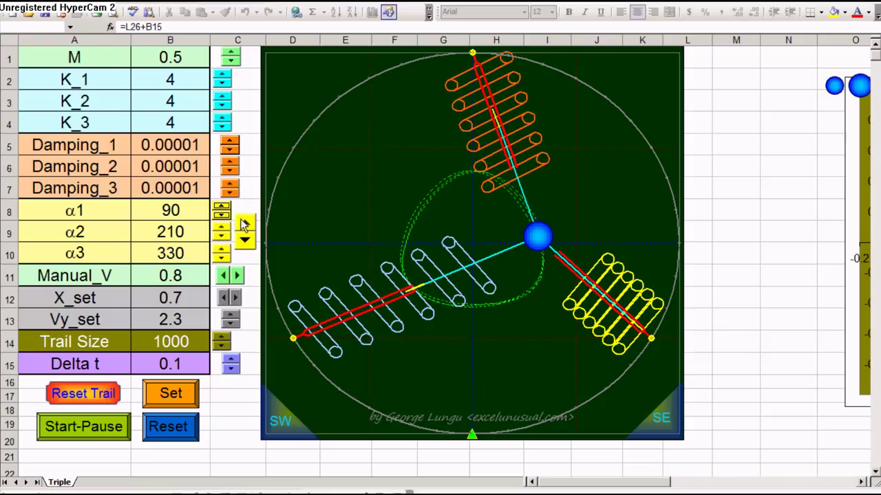
left_click(244, 223)
left_click(245, 239)
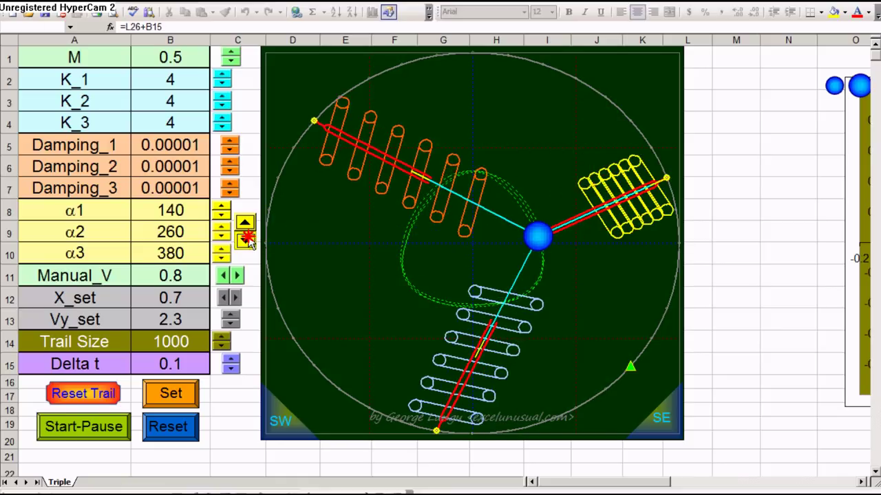
left_click(245, 239)
left_click(246, 239)
left_click(246, 239)
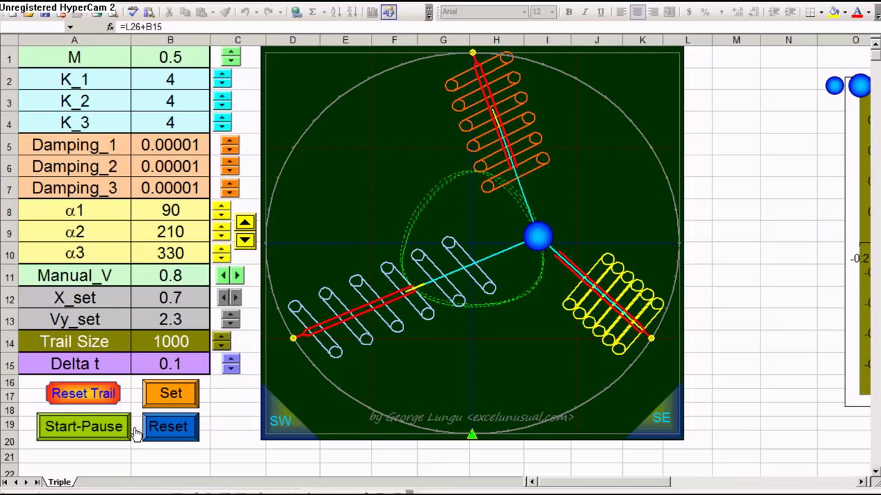
Step: Start the simulation, raise Damping_1 to 0.02, and relaunch the mass with Set
left_click(107, 427)
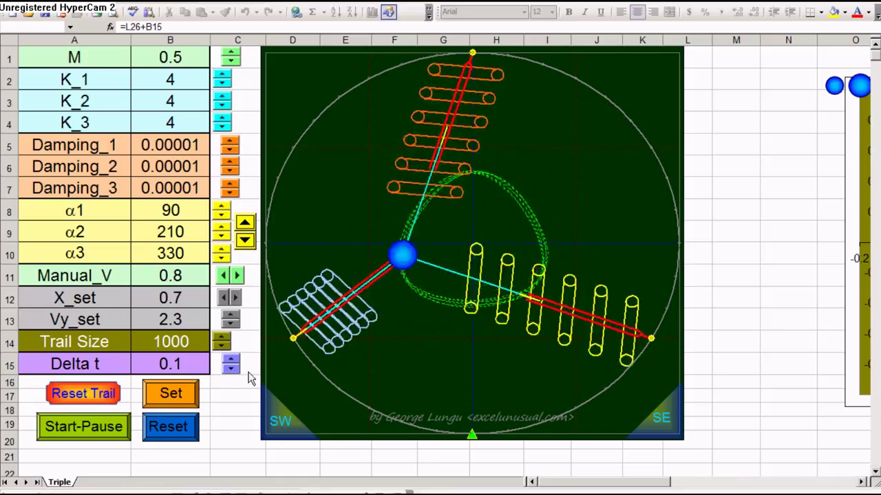
left_click(231, 141)
left_click(231, 141)
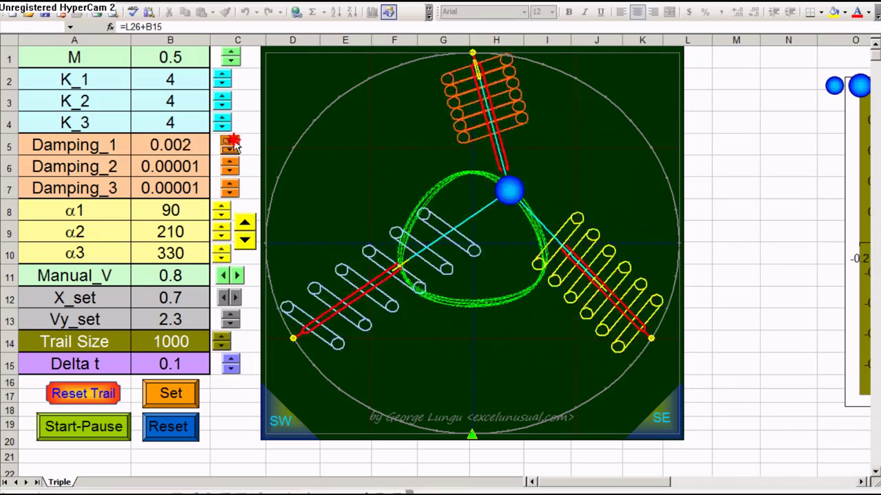
left_click(231, 142)
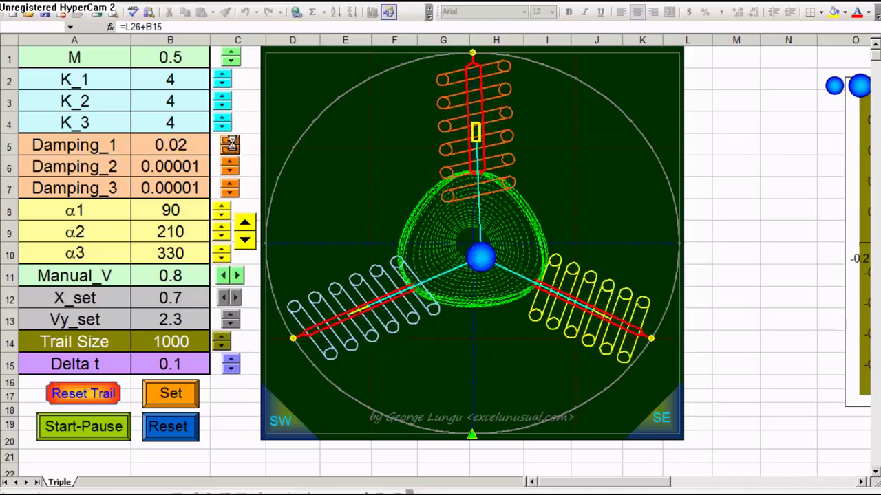
left_click(177, 395)
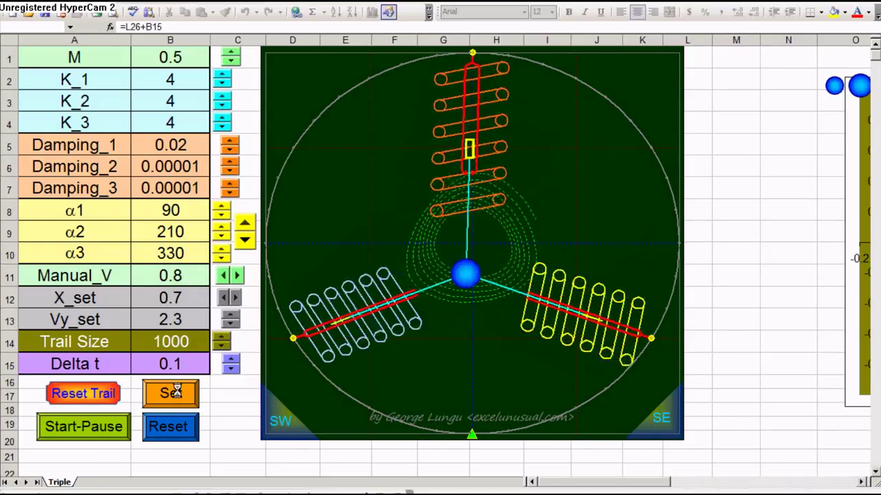
Step: Raise Damping_1 to 0.05 and then 0.1, relaunching the mass with Set each time
left_click(229, 141)
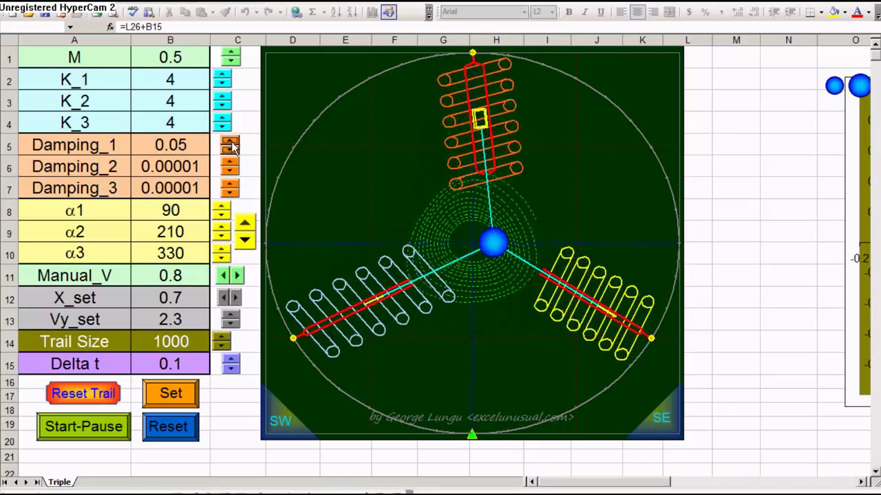
left_click(170, 395)
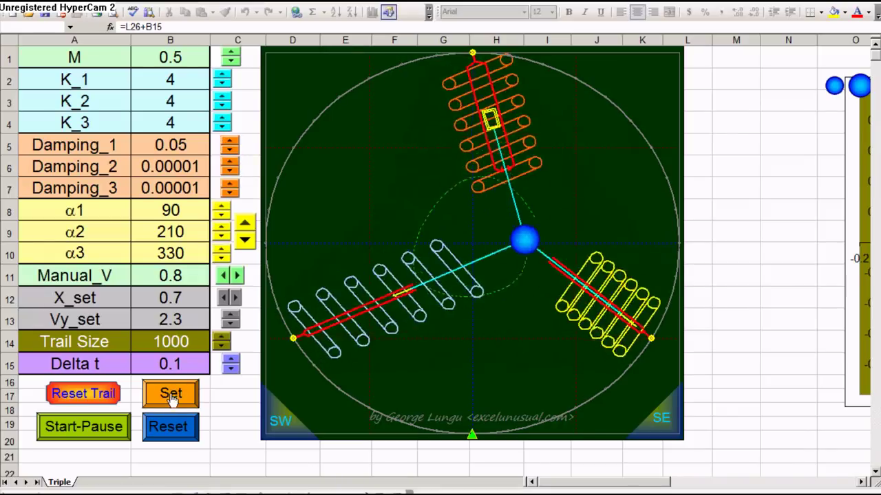
left_click(229, 140)
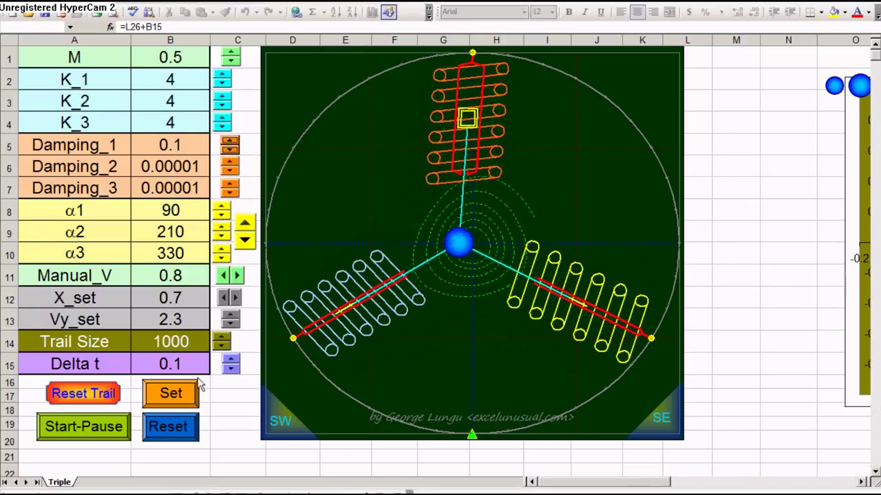
left_click(172, 397)
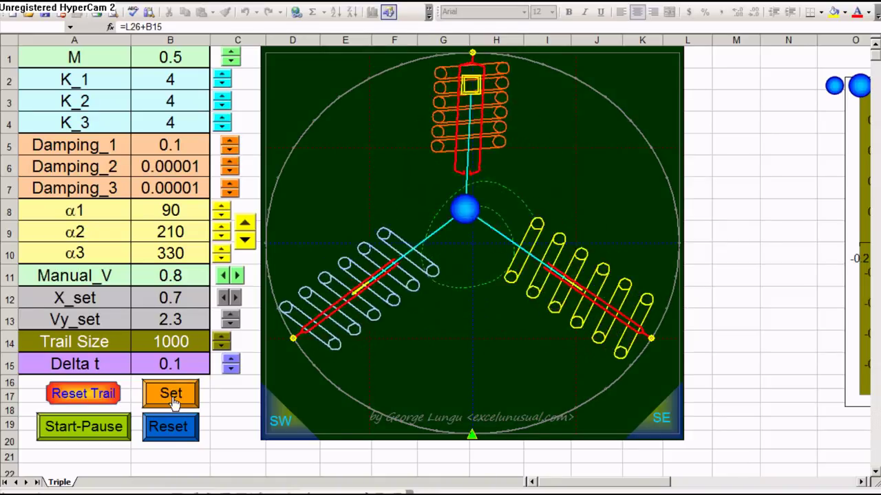
Step: Lower Damping_1 back to 0.00001 and relaunch the mass with Set
left_click(229, 150)
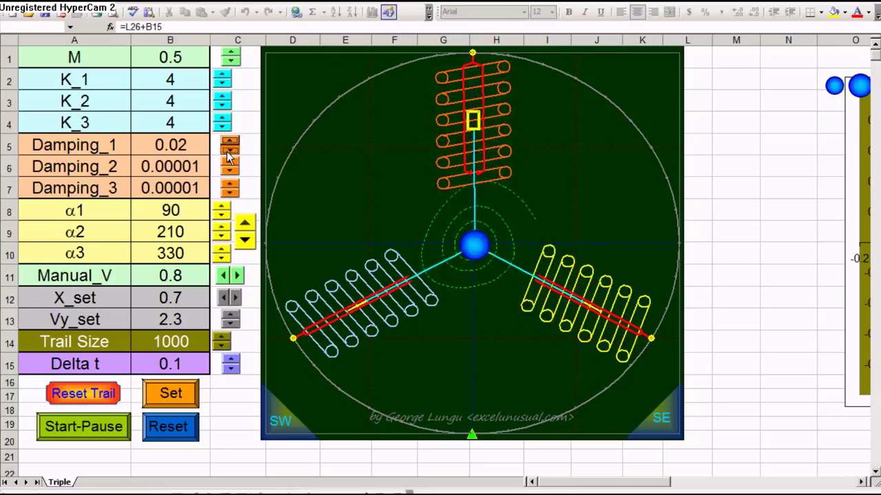
left_click(229, 150)
left_click(229, 152)
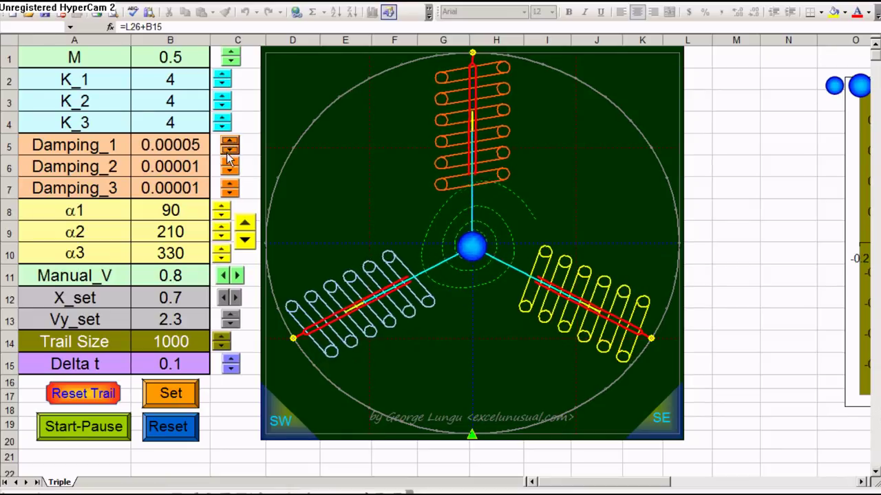
left_click(229, 152)
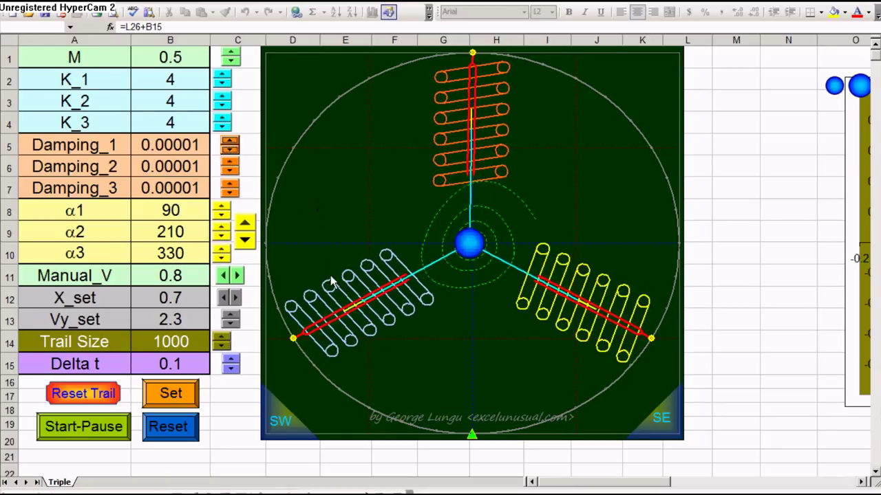
left_click(172, 392)
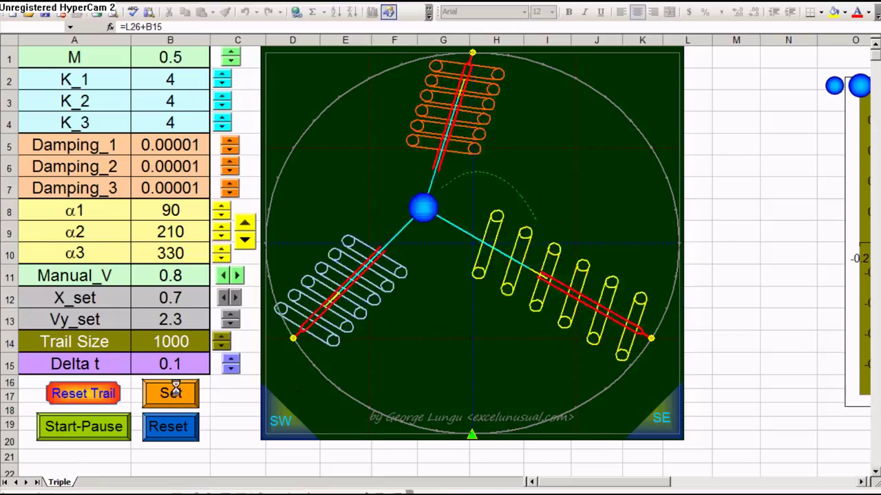
Step: Tilt the first spring to α1 = 130 degrees and clear the green trail
double_click(222, 206)
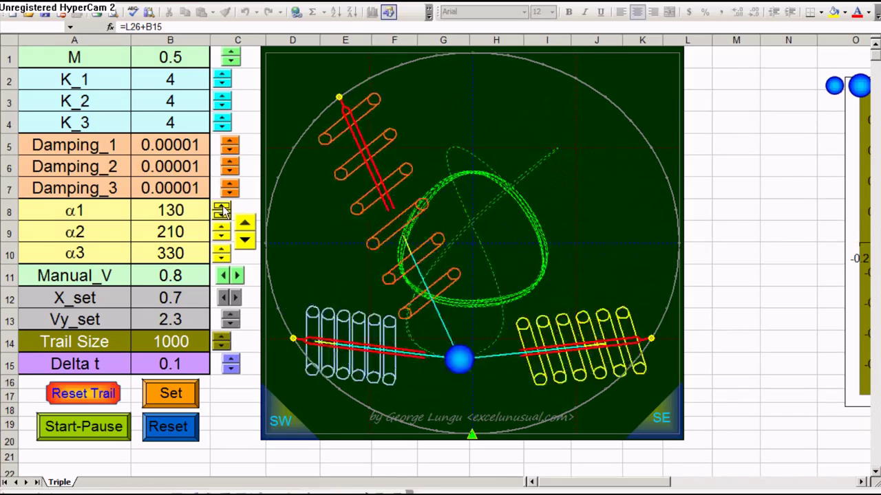
left_click(100, 396)
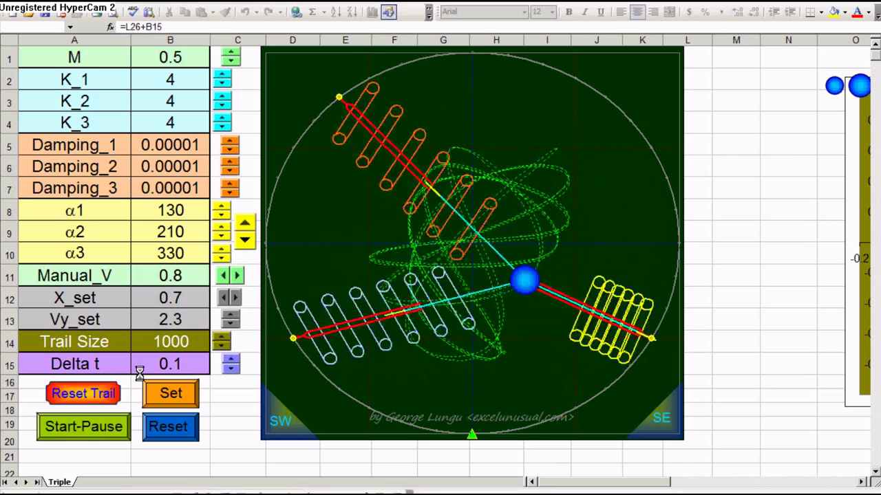
Step: Try larger Delta t time steps and clear the green trail
left_click(230, 361)
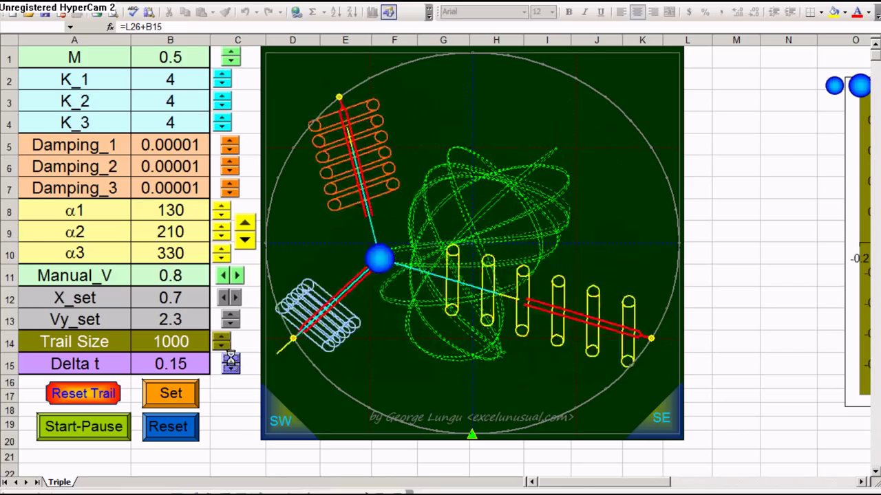
left_click(230, 358)
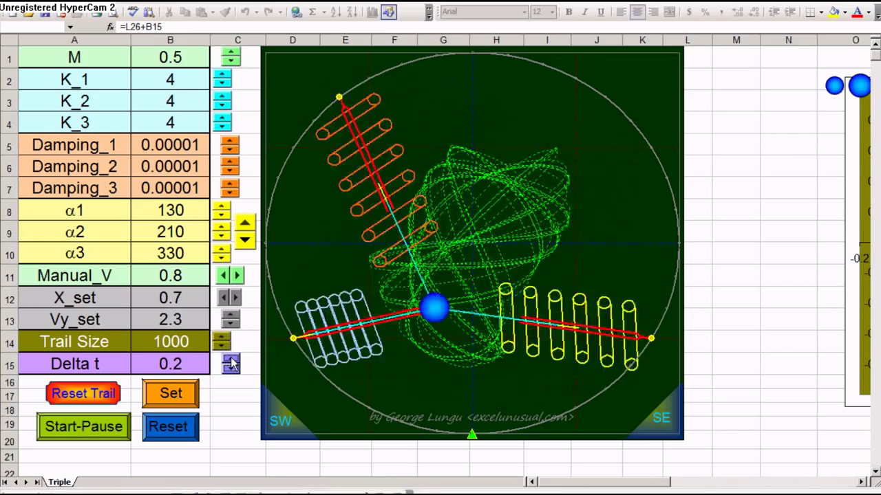
left_click(88, 399)
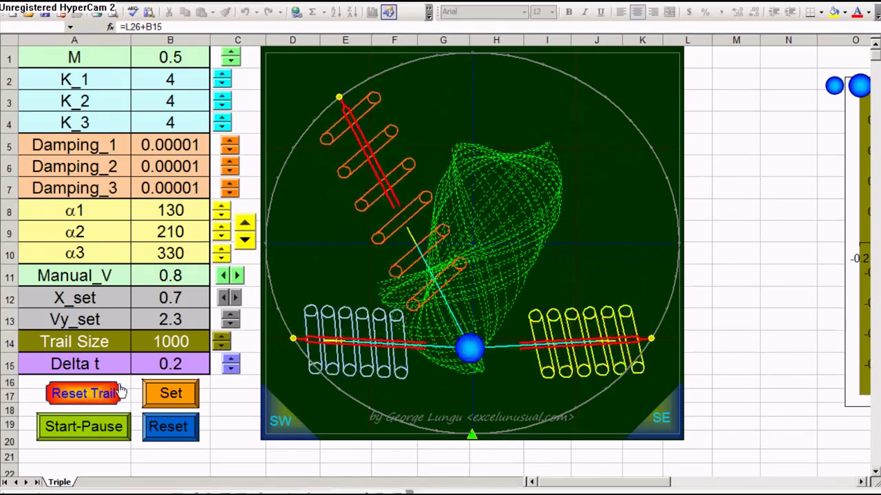
Step: Lower Delta t again, clear the trail, and settle the time step at 0.1
left_click(231, 369)
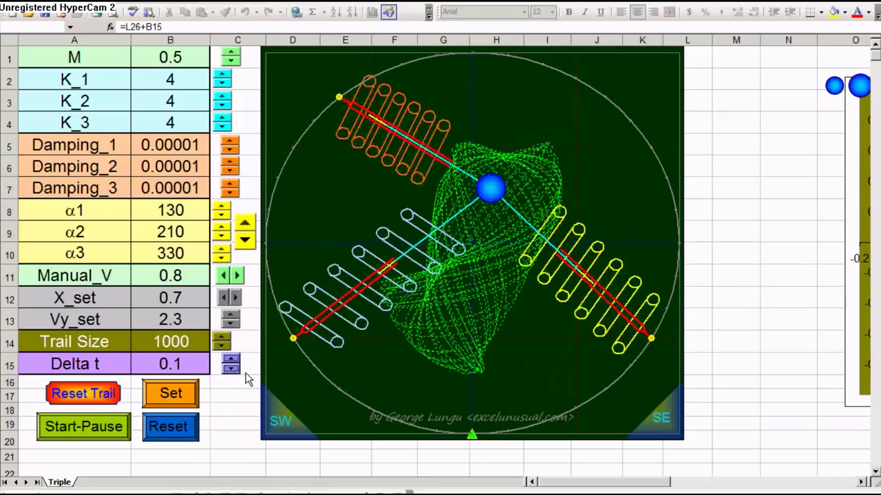
left_click(232, 372)
left_click(110, 389)
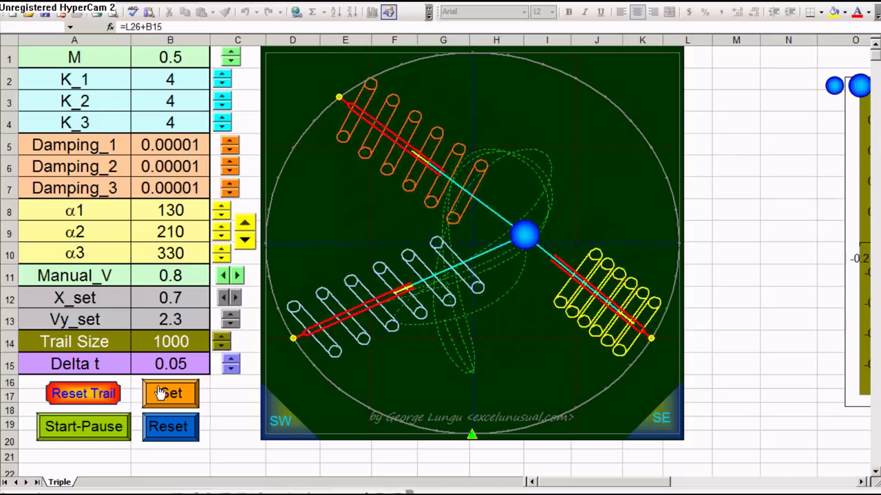
left_click(231, 359)
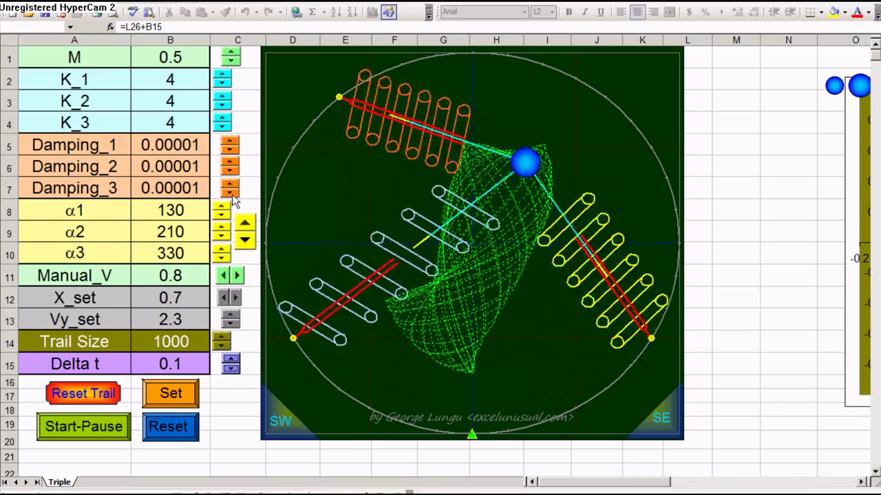
Step: Return α1 to 90 degrees, relaunch with Set, then reset the mass to rest at the centre
left_click(221, 208)
left_click(221, 215)
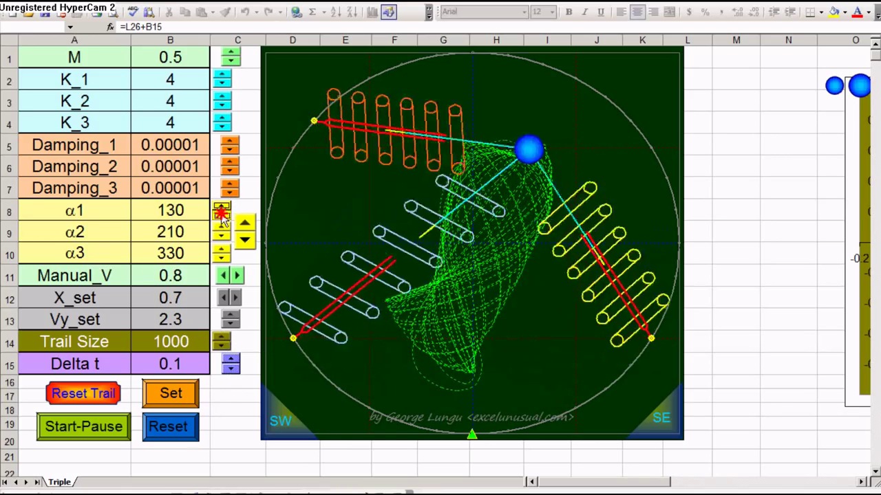
left_click(221, 216)
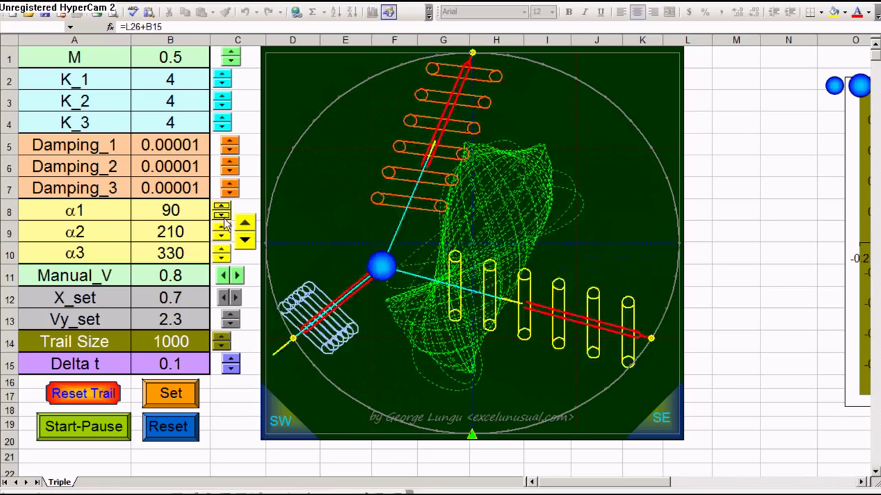
left_click(172, 396)
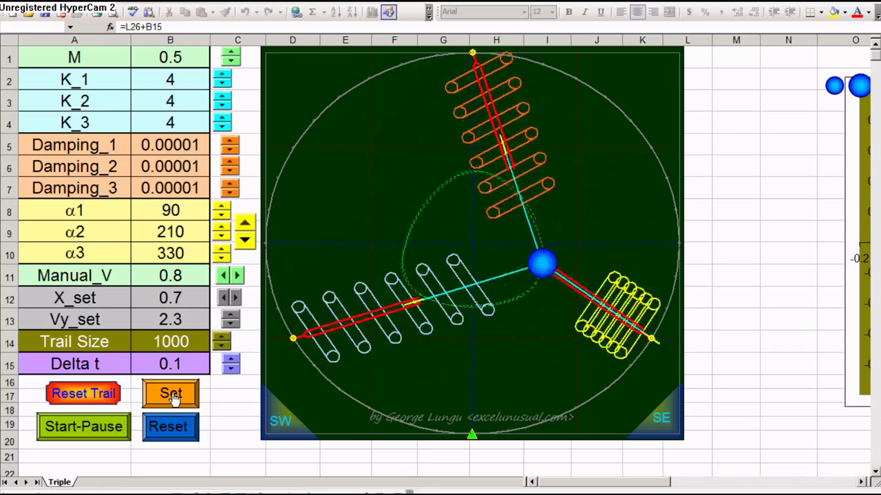
left_click(172, 434)
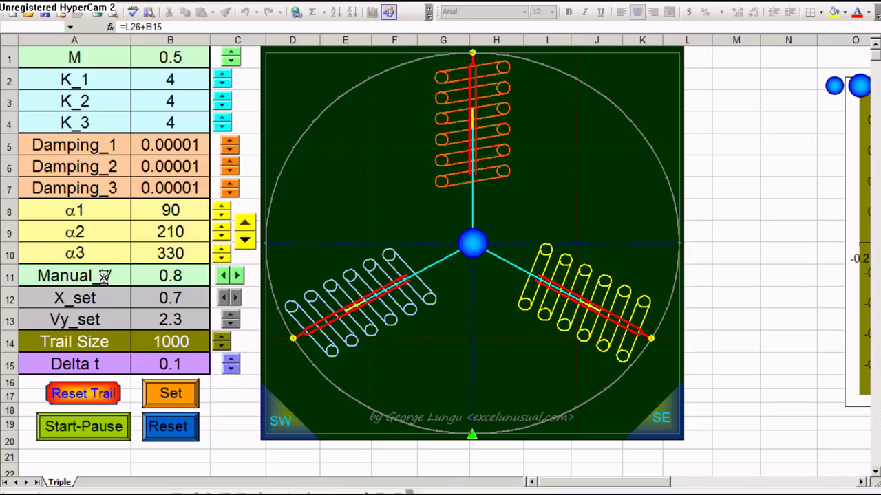
left_click(285, 423)
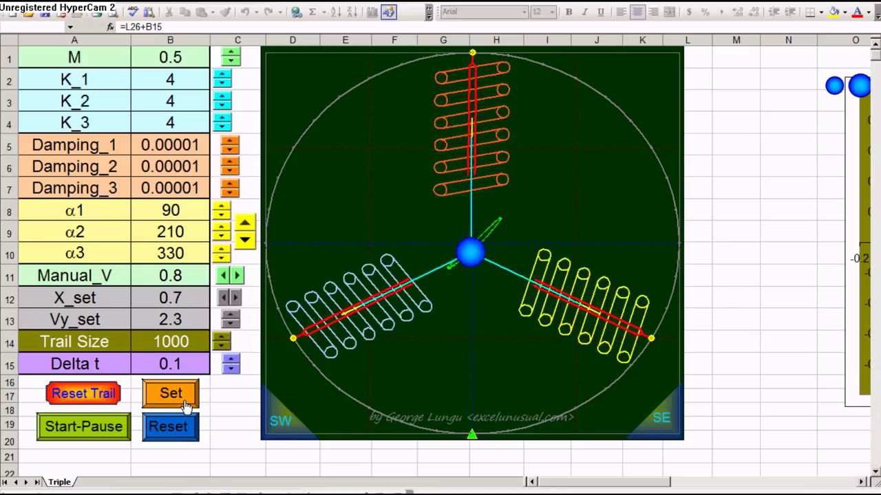
left_click(180, 428)
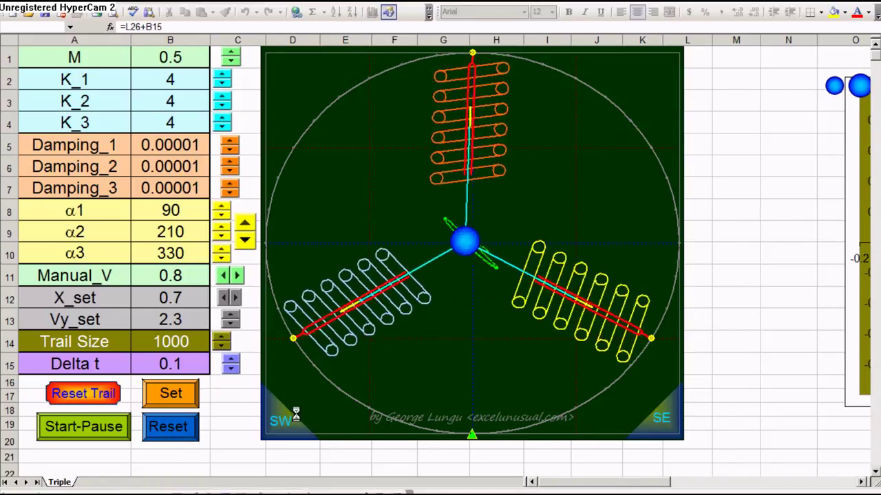
left_click(176, 427)
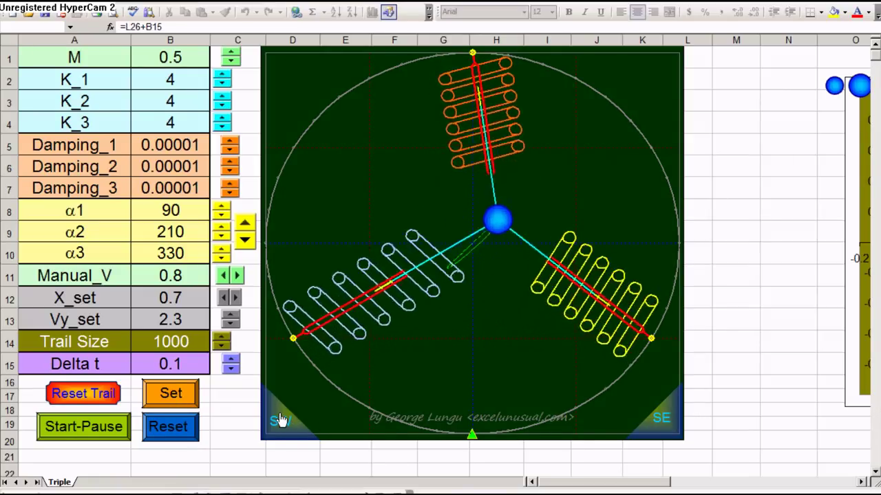
left_click(154, 436)
left_click(664, 426)
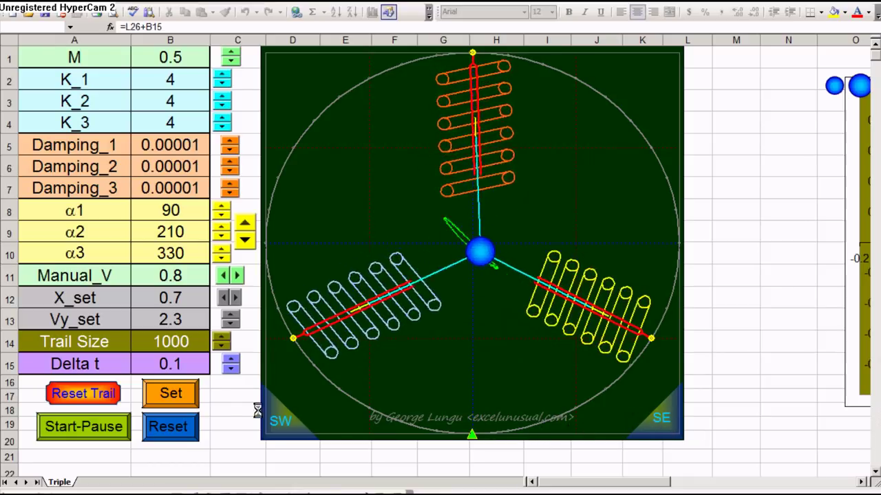
left_click(177, 426)
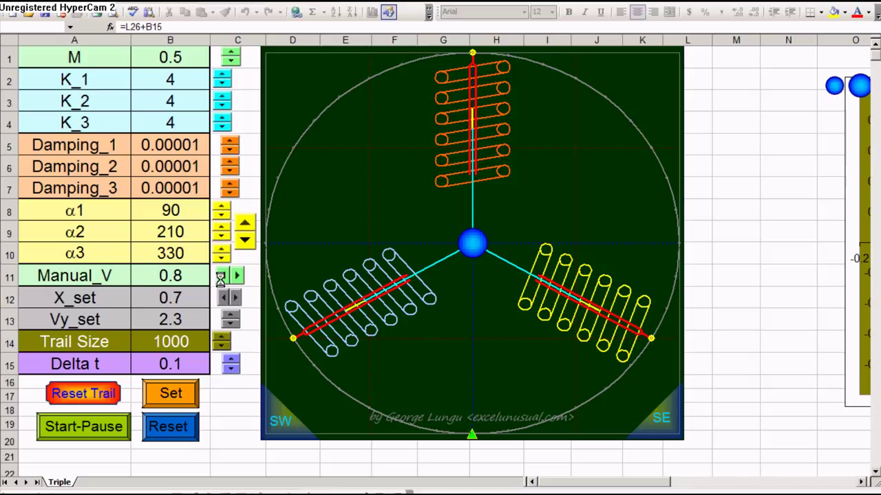
Step: Lower Manual_V to 0.05, reset the mass, and set it moving to test the kick
left_click(222, 275)
left_click(221, 275)
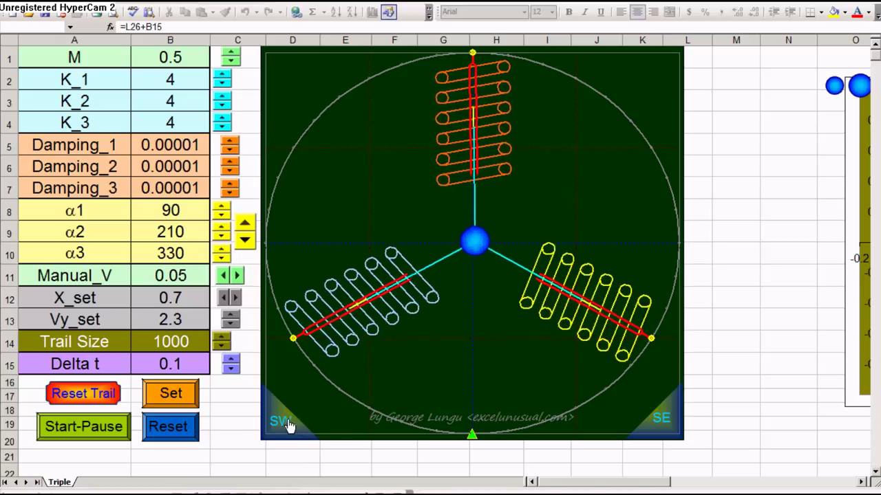
left_click(181, 423)
left_click(662, 421)
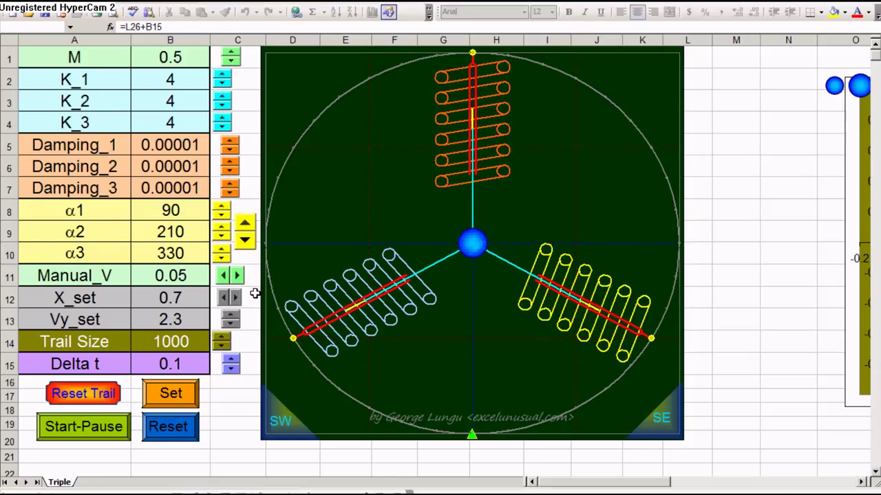
Step: Raise Manual_V to 1 and reset the mass to rest at the centre
left_click(236, 276)
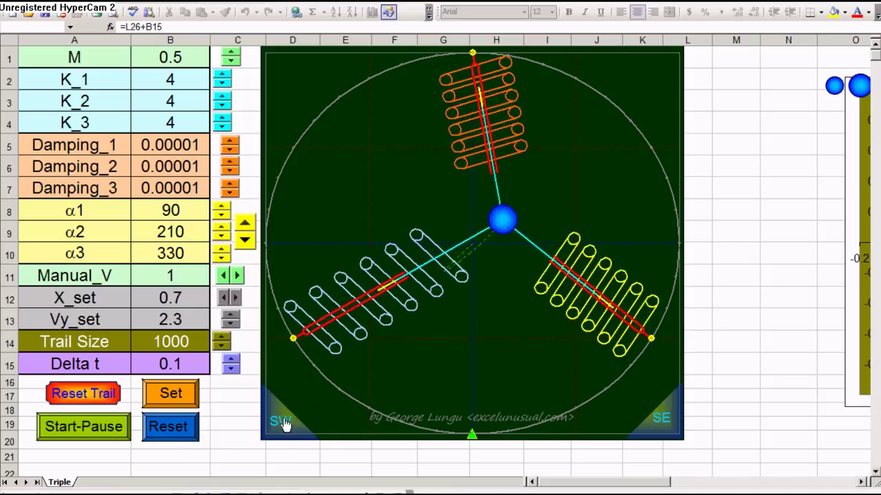
left_click(196, 420)
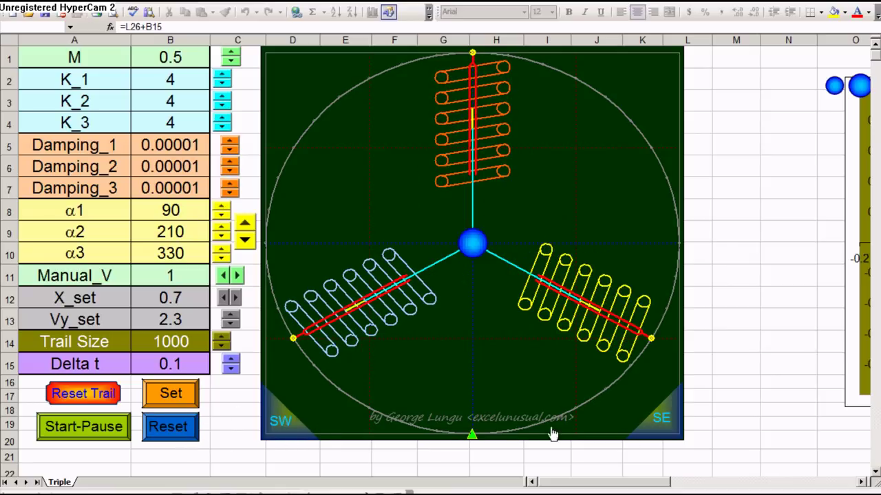
left_click(172, 428)
Step: Press Set to restart the mass at x = 0.7, y = 0 with the trail cleared
left_click(171, 393)
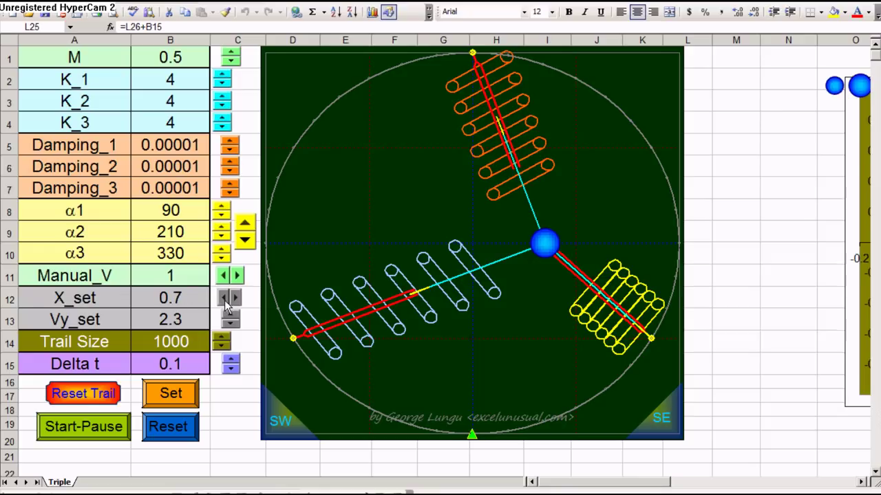
Step: Set X_set to -0.7, apply it, nudge Vy_set, and run the simulation
left_click(225, 300)
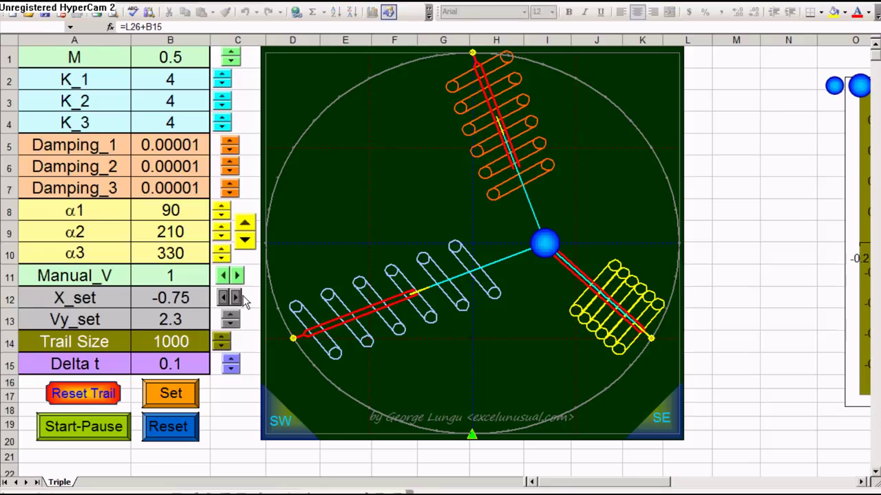
left_click(161, 401)
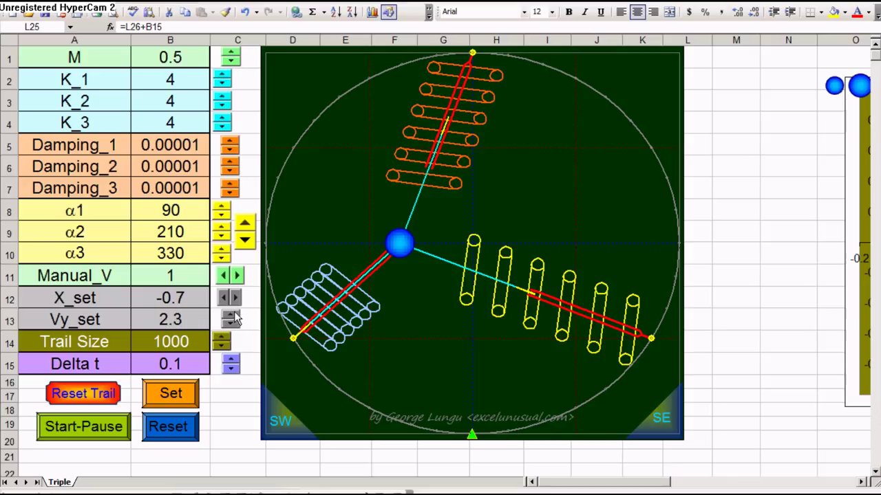
left_click(233, 315)
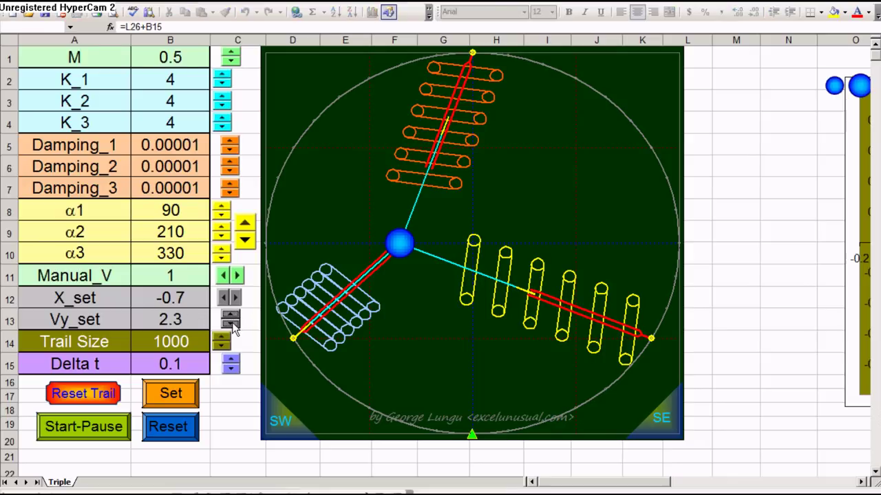
left_click(95, 430)
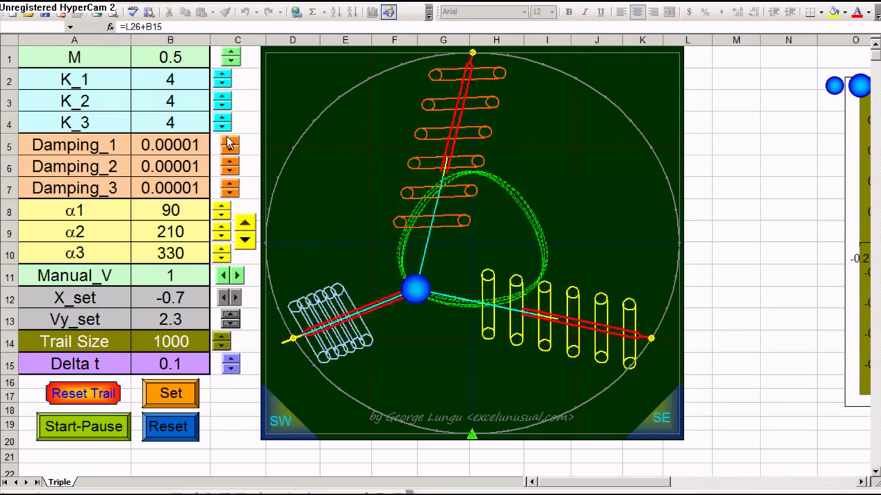
Step: Raise K_1 from 4 to 7 and relaunch the mass twice with Set
left_click(224, 77)
left_click(224, 77)
left_click(224, 77)
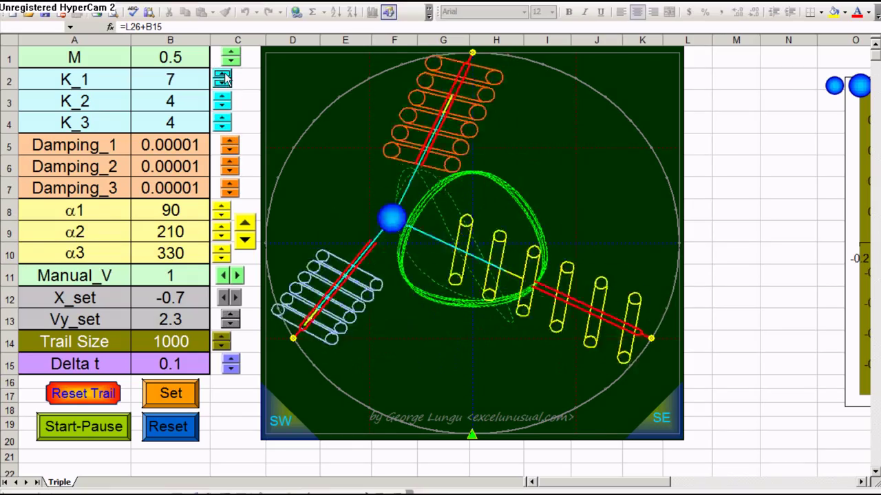
left_click(172, 395)
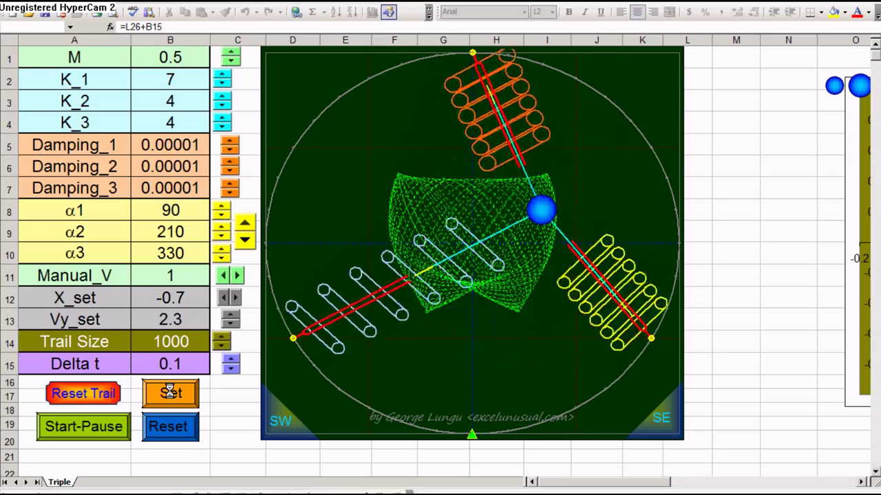
left_click(172, 396)
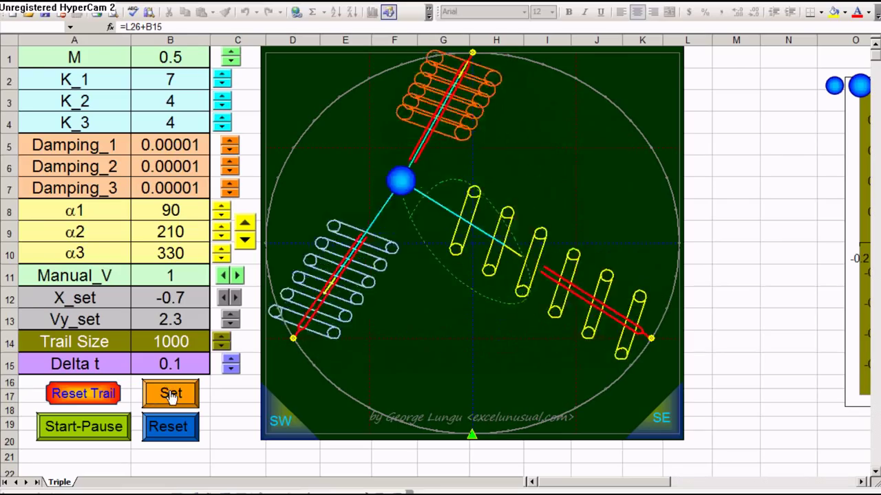